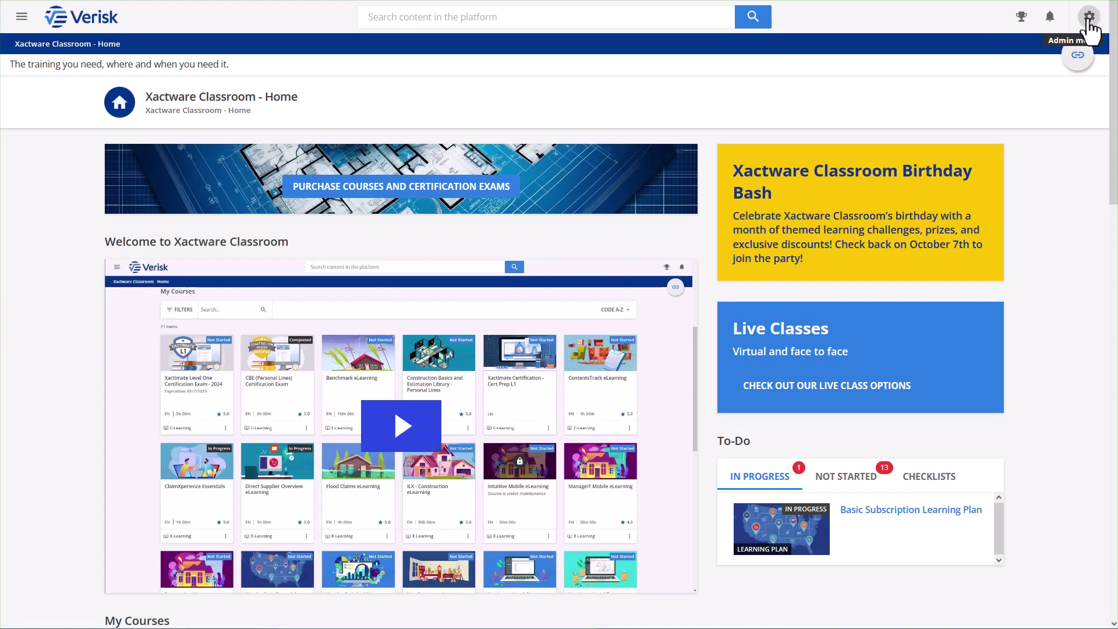
From the Admin menu, go to New Reports and show the Custom Reports Builder list
click(1087, 21)
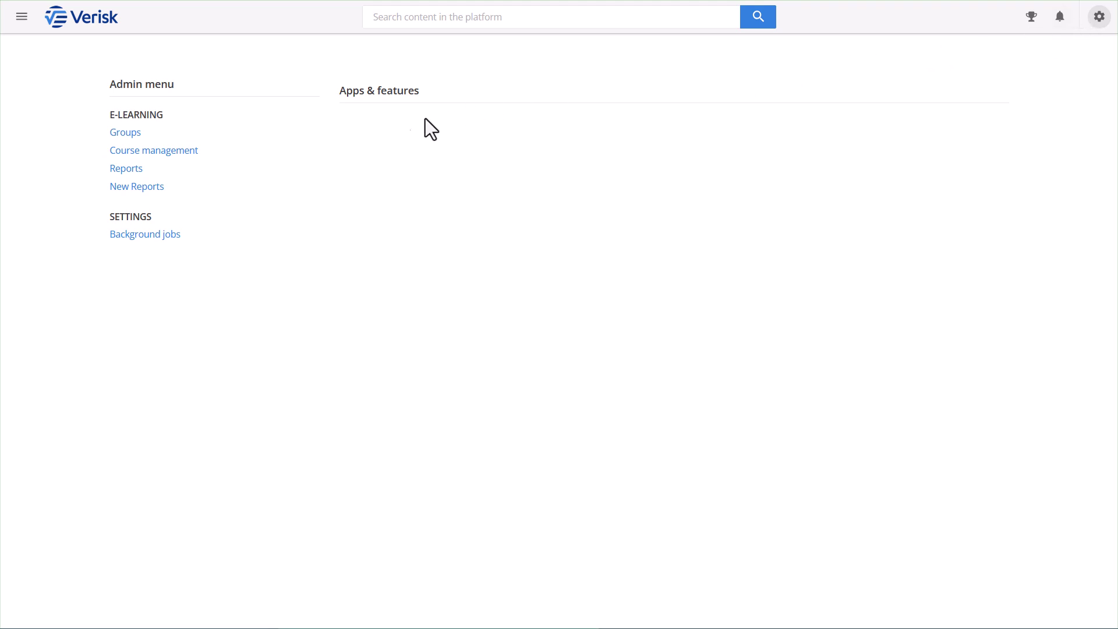
click(208, 187)
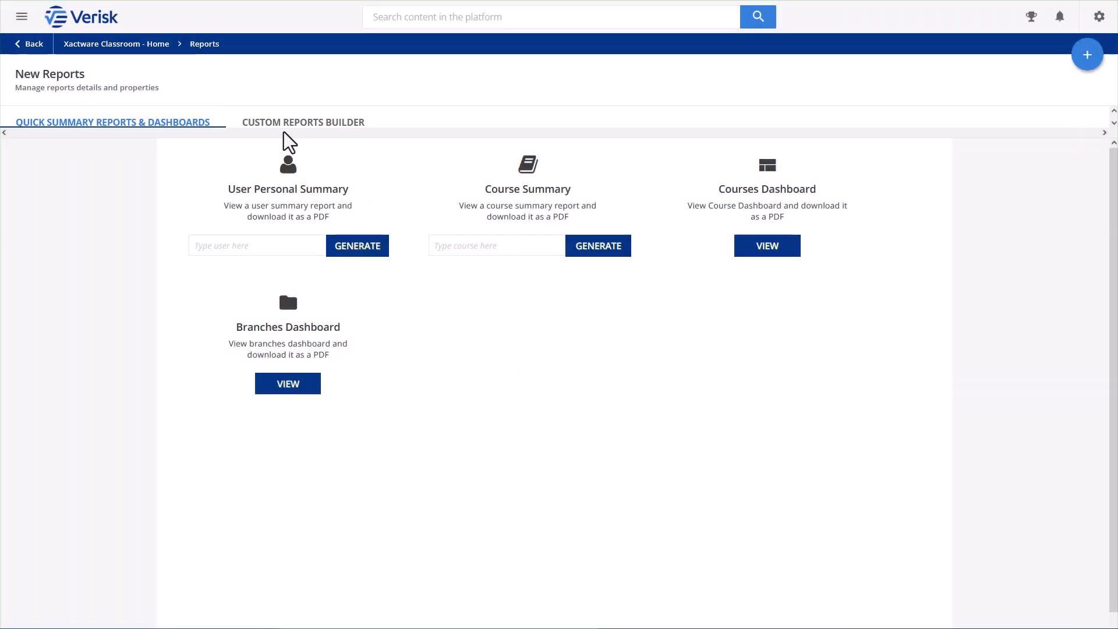
click(337, 127)
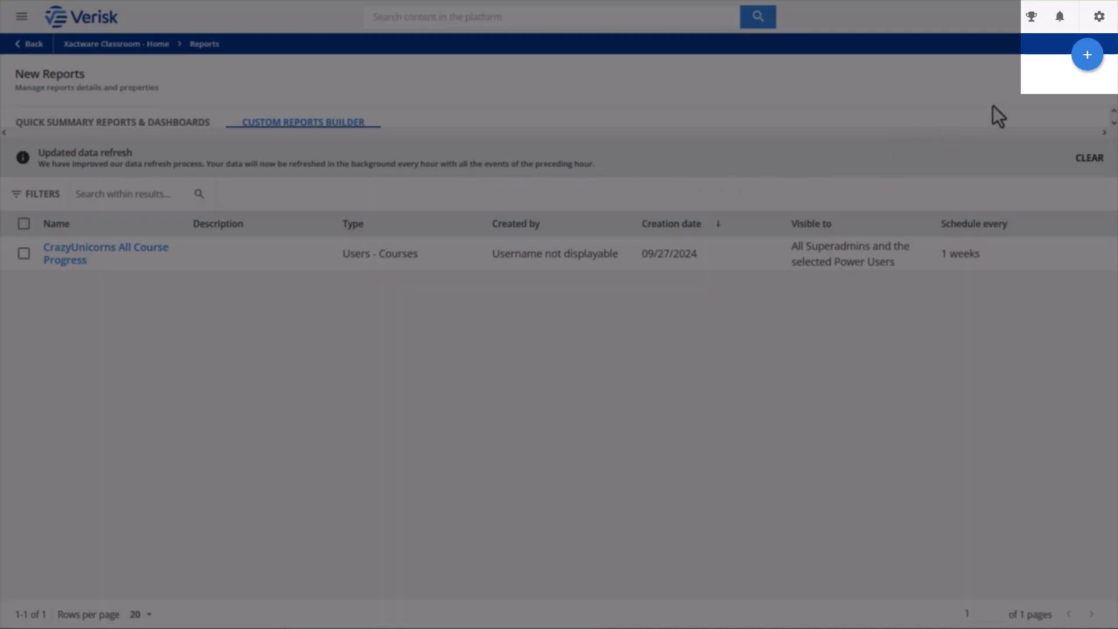
Create a Users - Courses report 'Xactimate L1 Exam Progress' with description 'Check the progress of individuals on the Xactimate L1 exam.'
click(1088, 59)
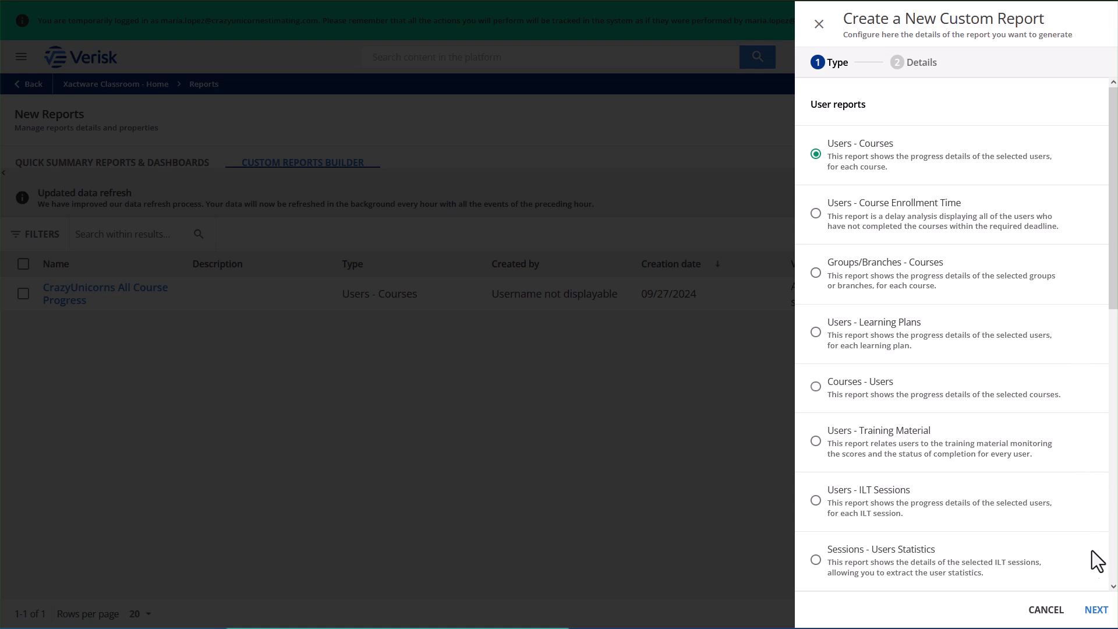
click(1094, 609)
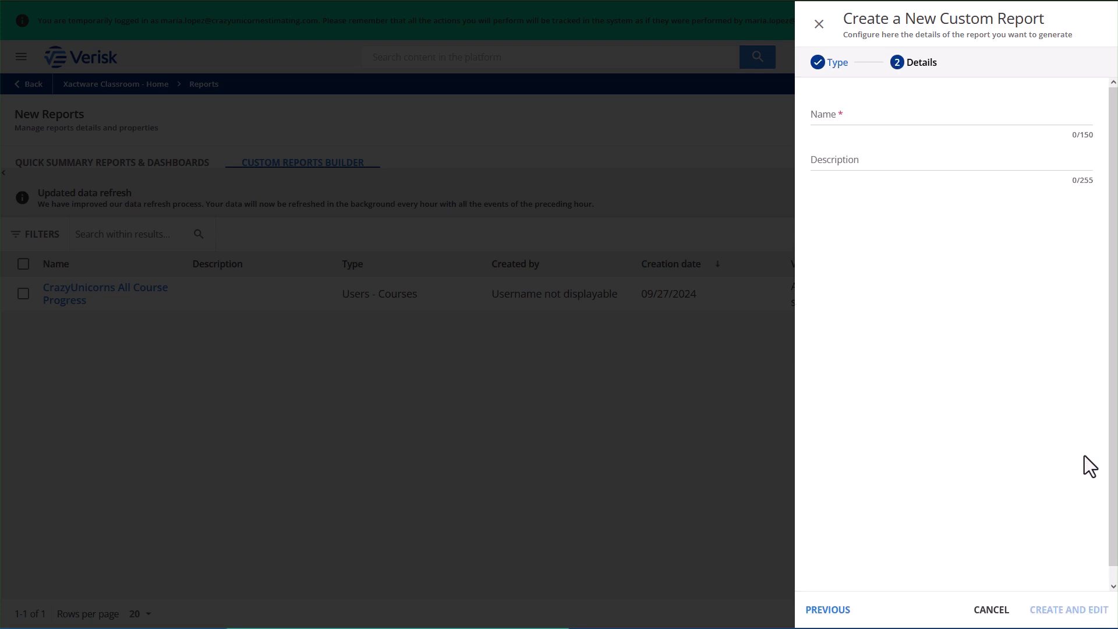
click(1076, 122)
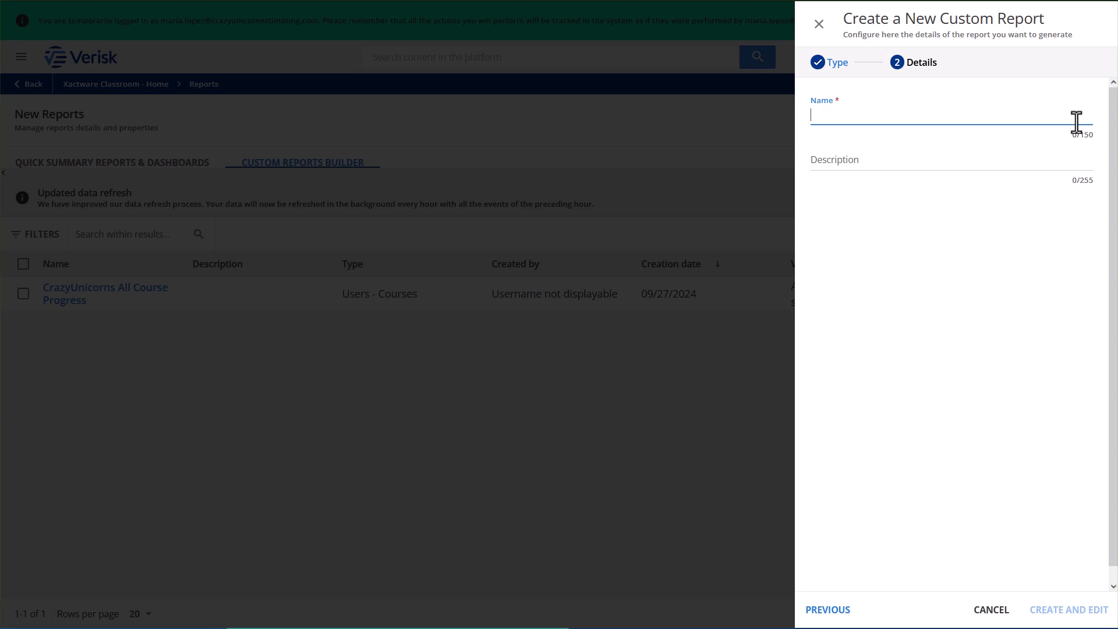
text(Xactimat)
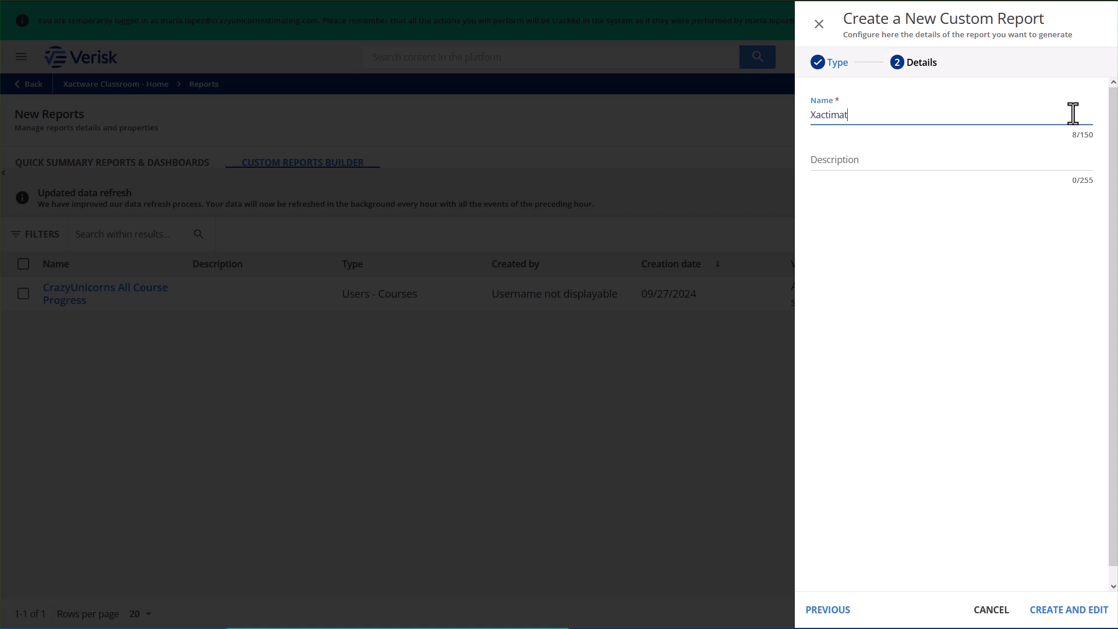
text(e L1 Exam Progress)
click(1077, 163)
text(Check the progre)
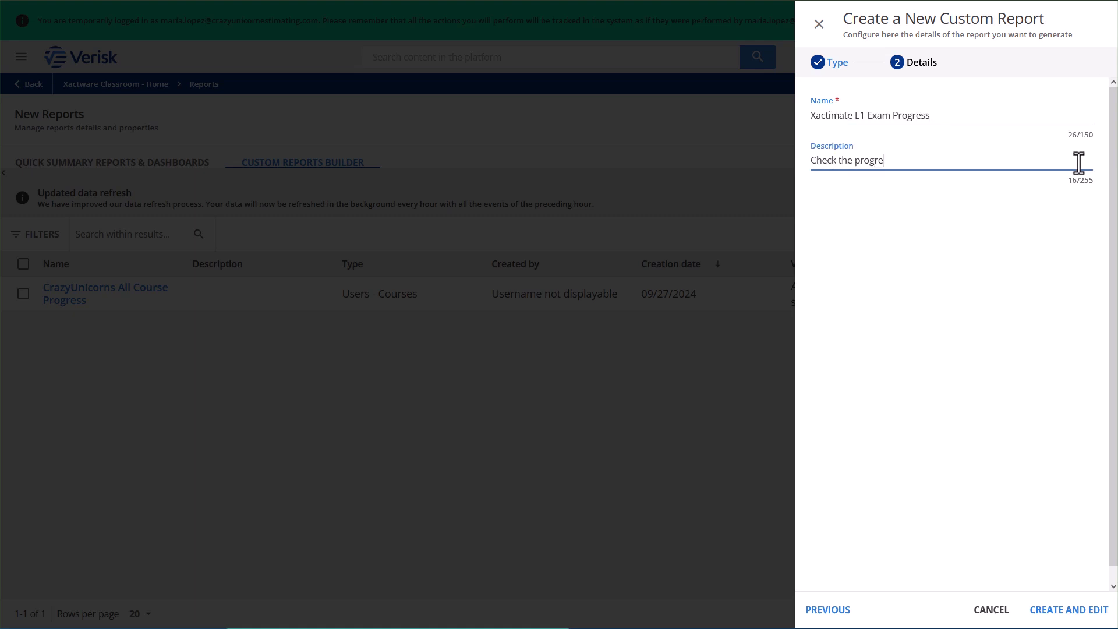
text(ss of individuals on the Xactimate L1 exam.)
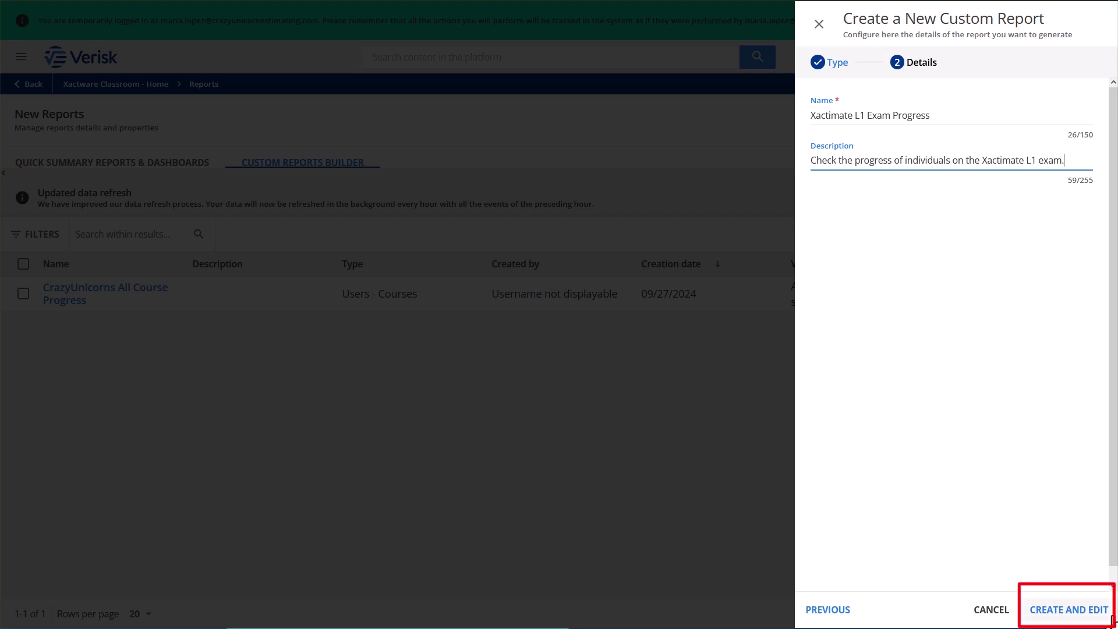
click(1109, 618)
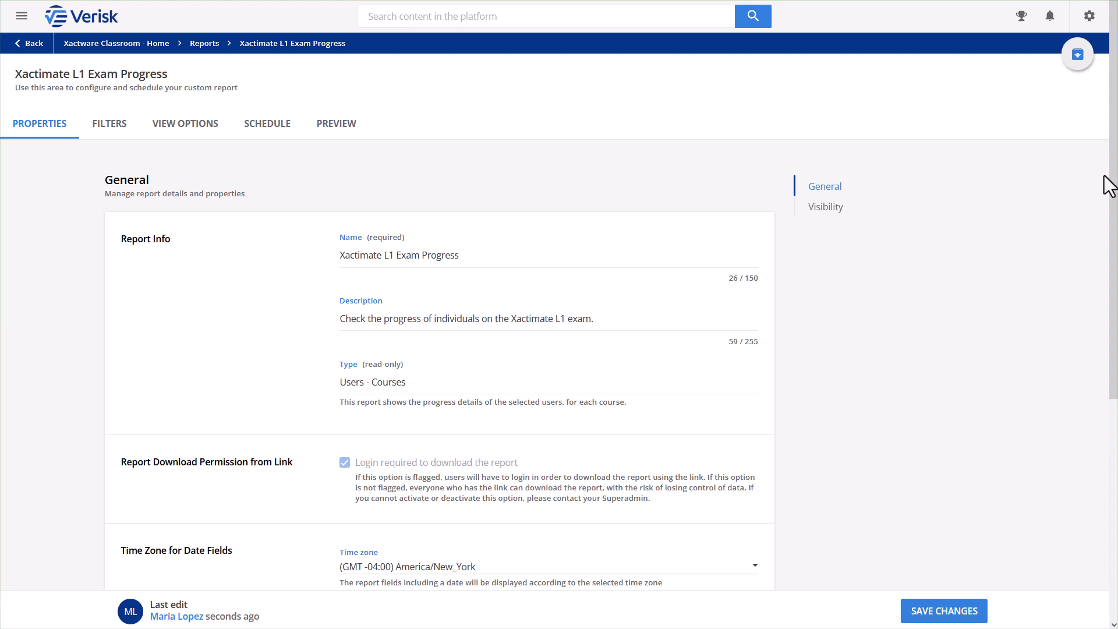
Review the new report's Properties page, then go to its Filters settings
scroll(1109, 186, down, 5)
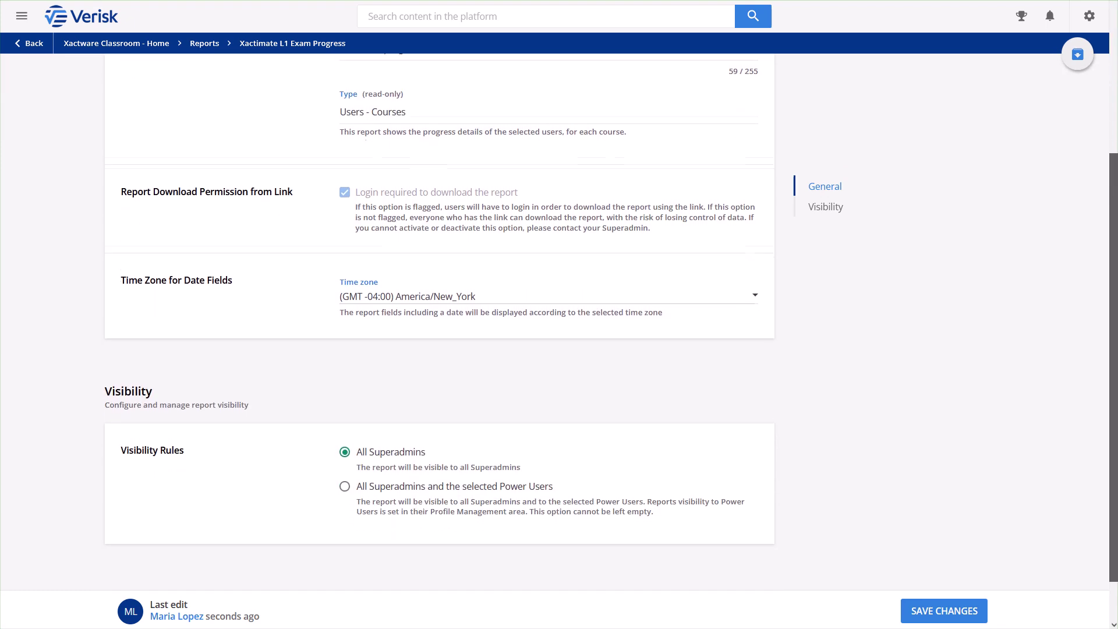
scroll(559, 320, up, 4)
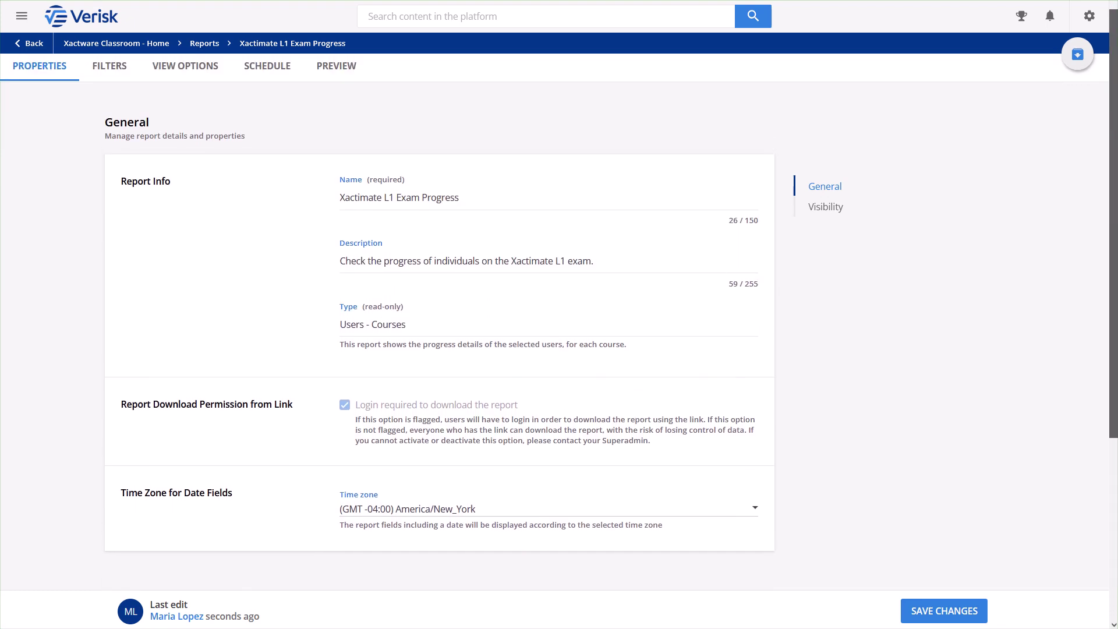
scroll(559, 321, up, 1)
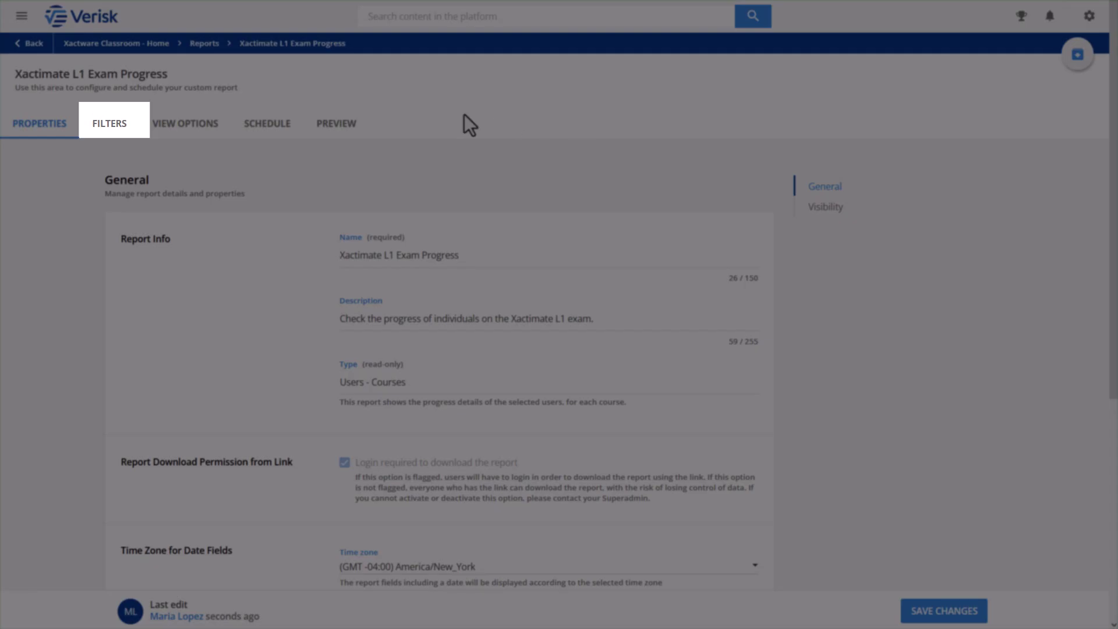
click(121, 124)
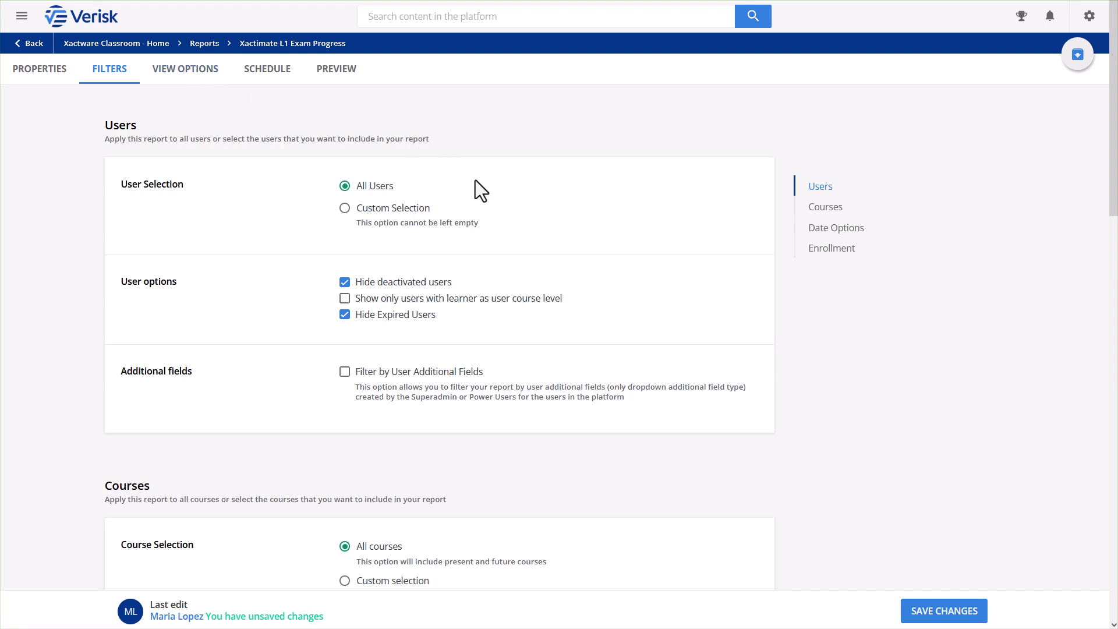
Limit the user filter to a custom selection of the CrazyUnicornsEstimating group
click(421, 225)
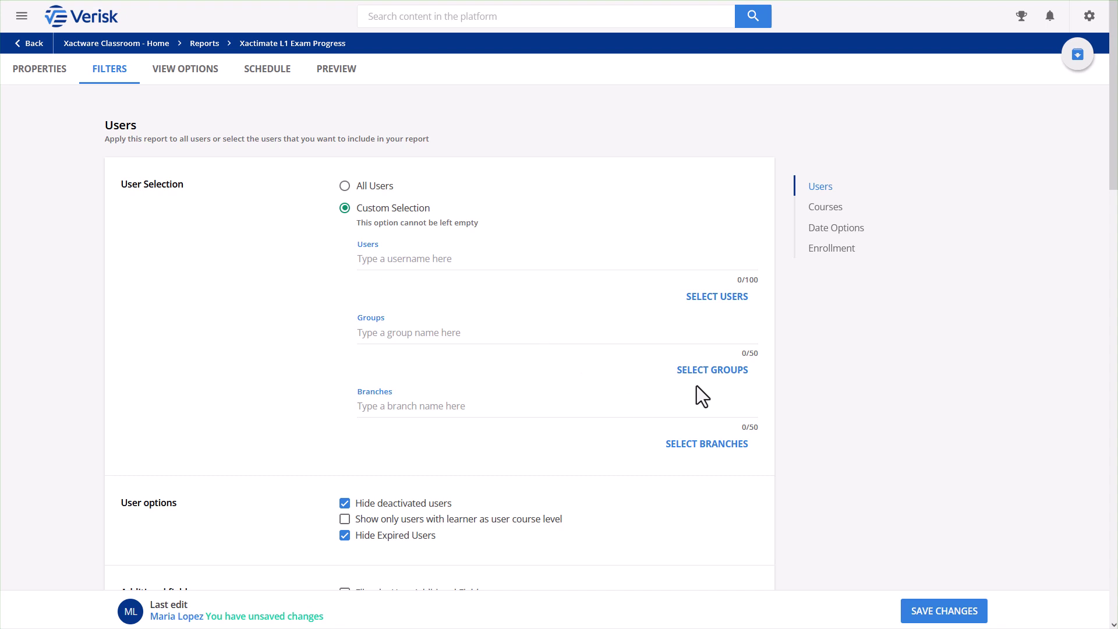
click(709, 376)
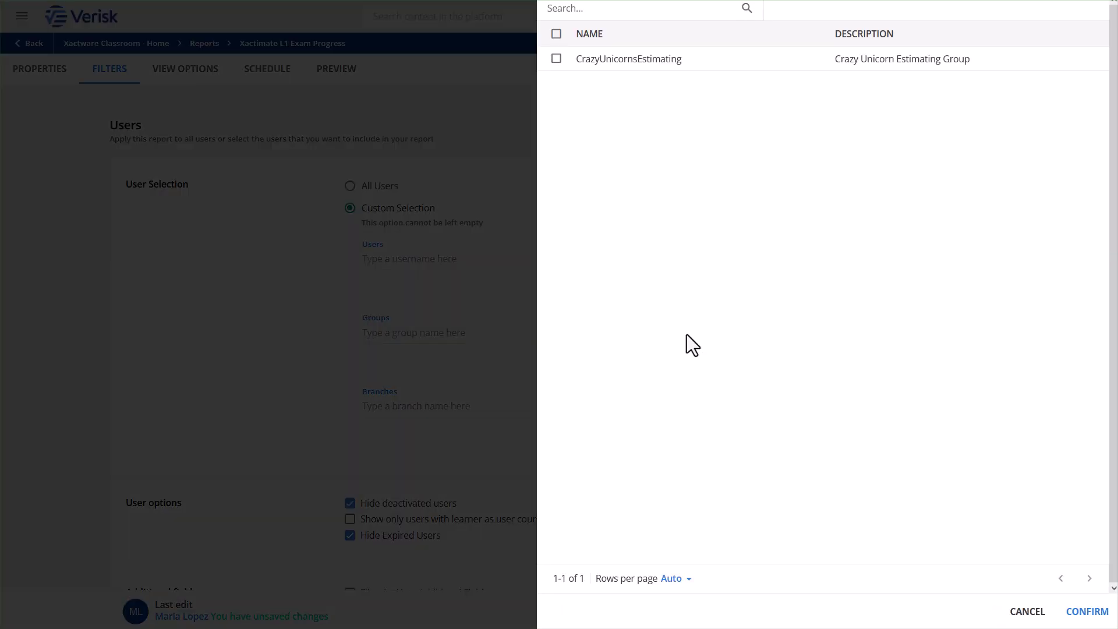
click(556, 59)
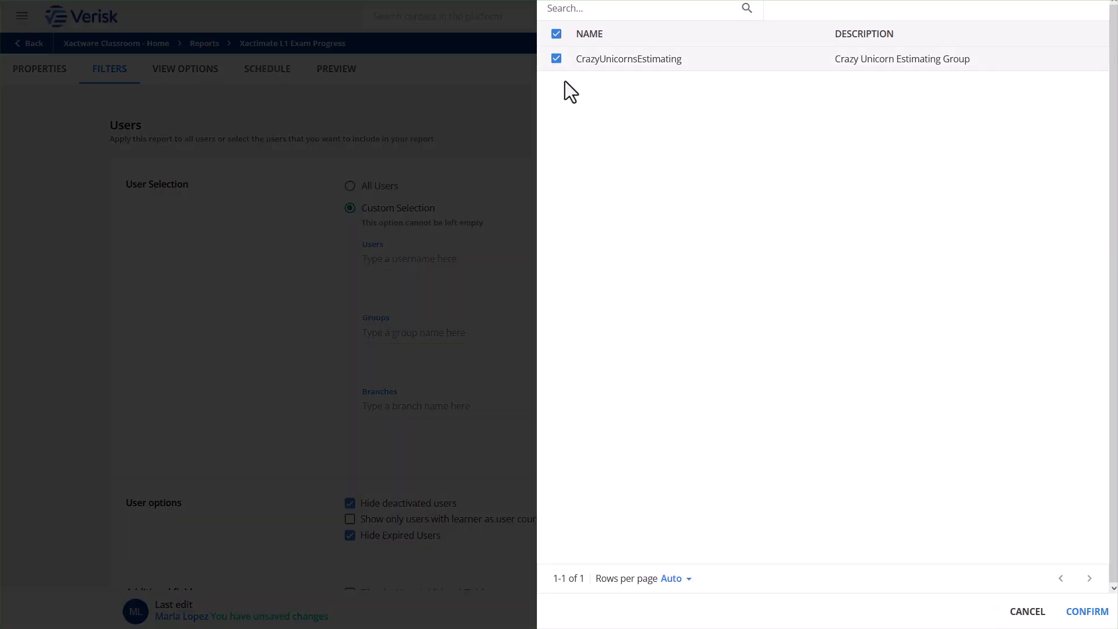
click(1084, 612)
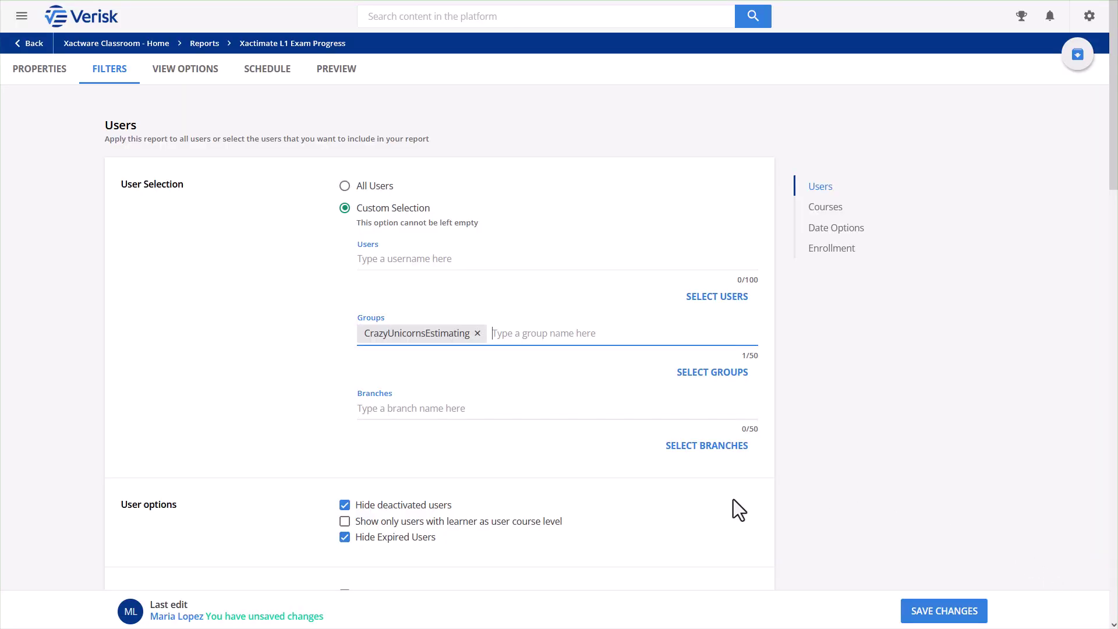
scroll(732, 498, down, 8)
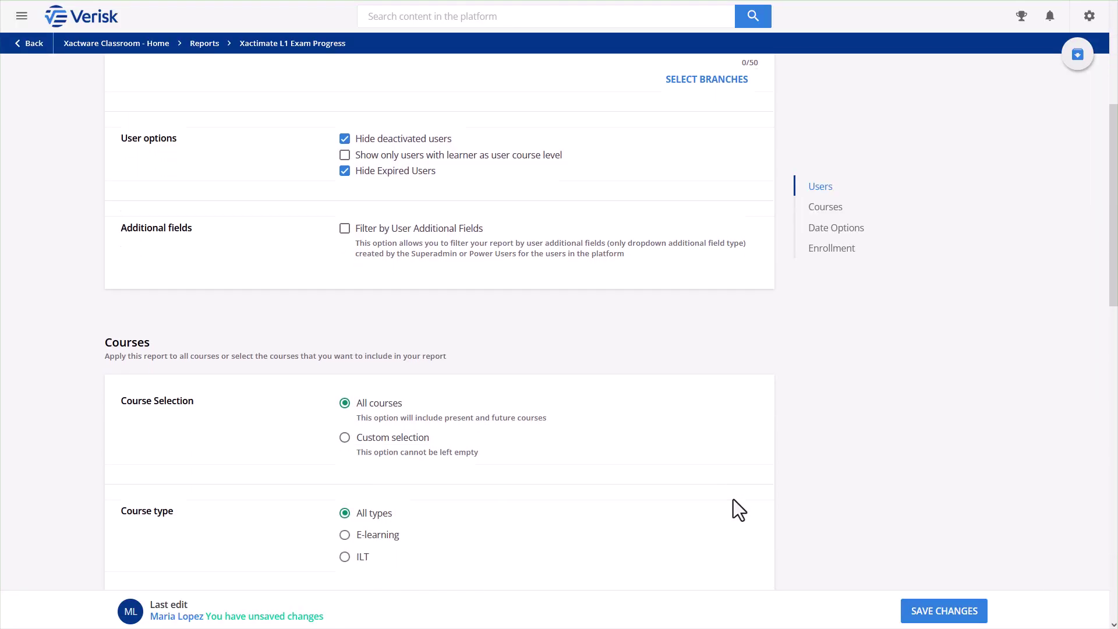
scroll(732, 510, down, 1)
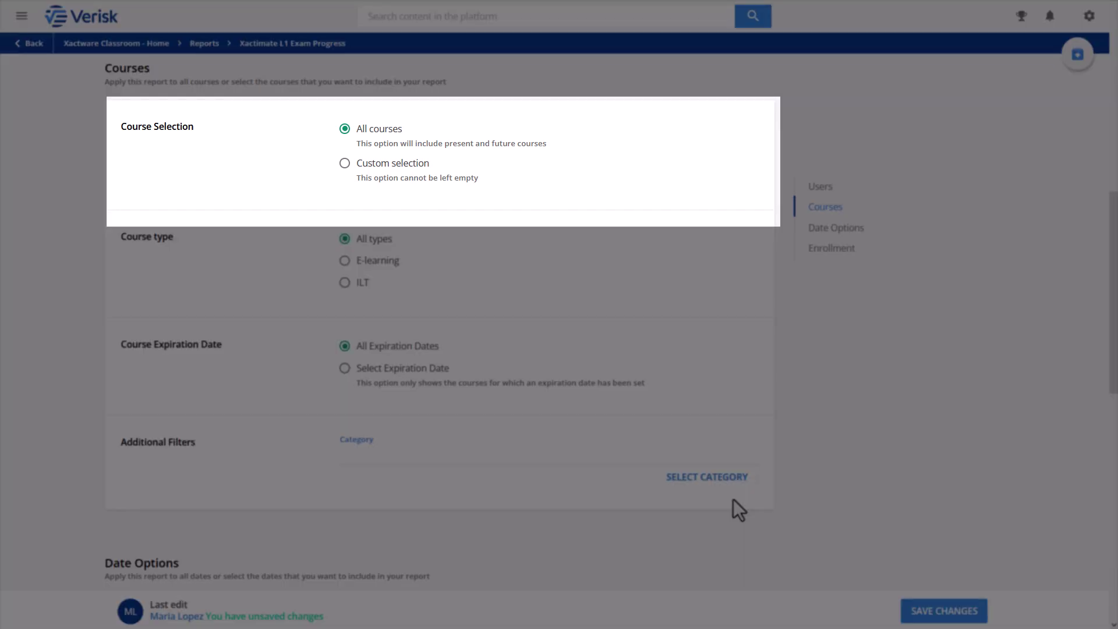
Set the course filter to a custom selection containing only AA_XML1_Exam24 (Level One Certification Exam - 2024)
click(424, 166)
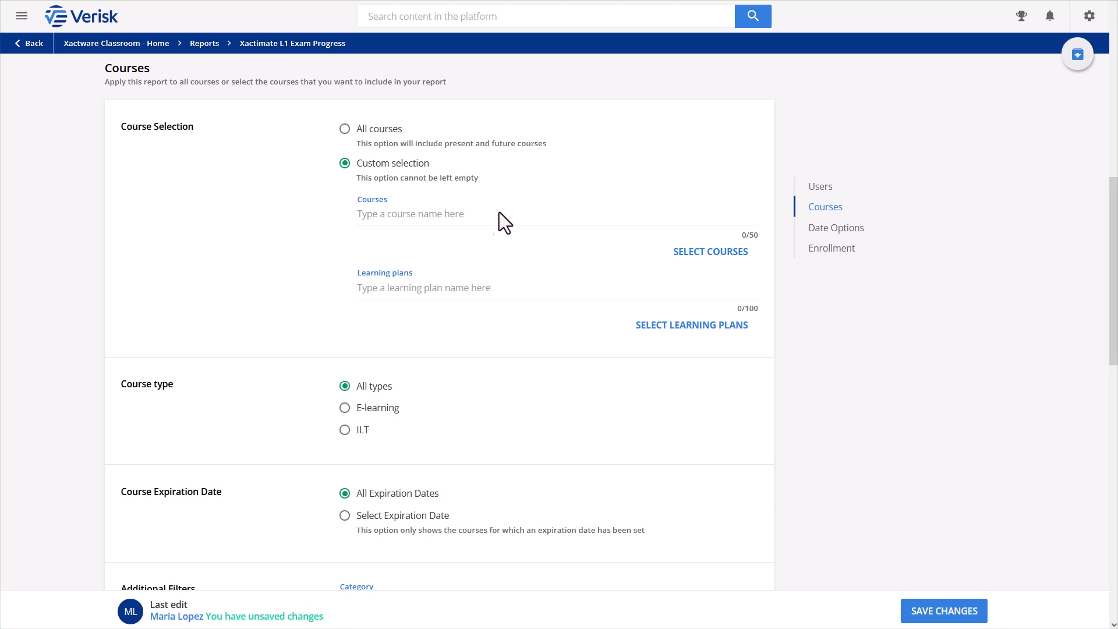
click(675, 254)
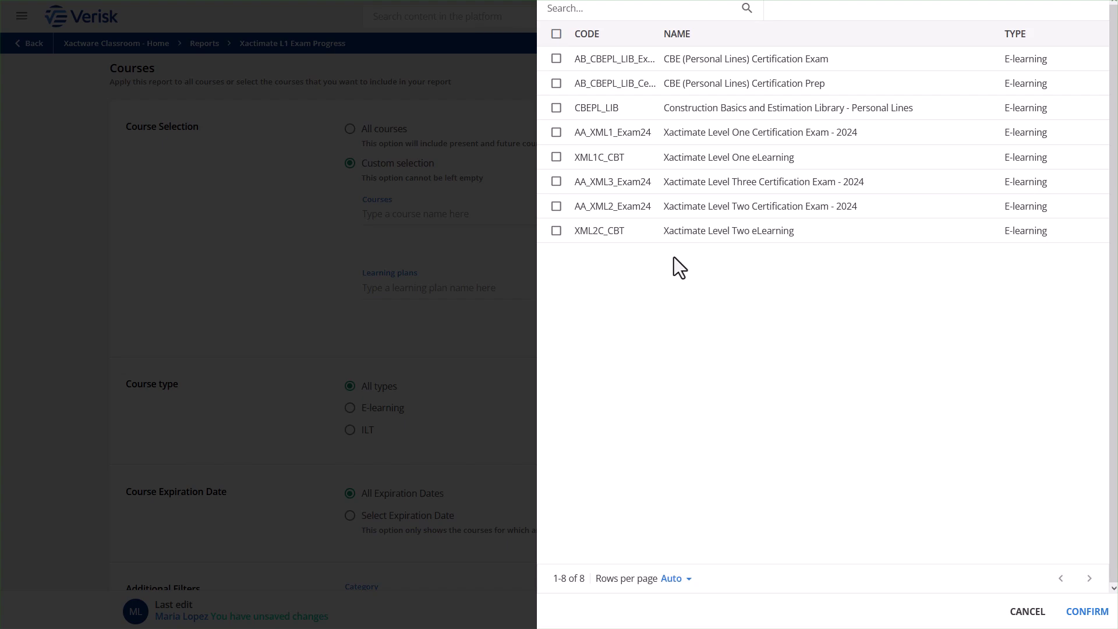
click(556, 135)
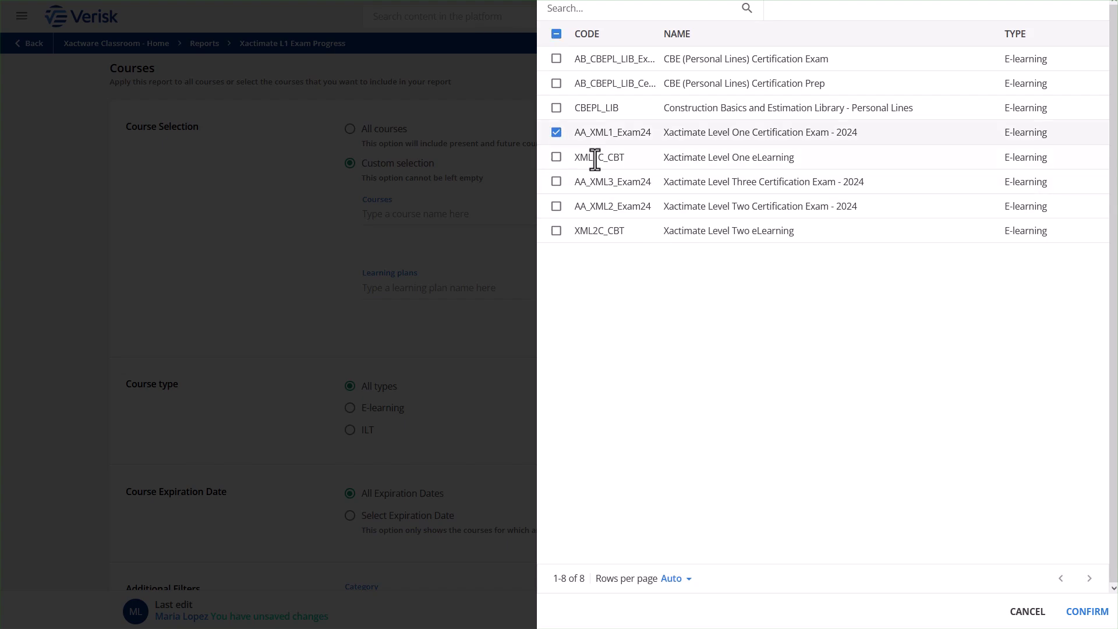
click(1073, 611)
scroll(1006, 513, down, 5)
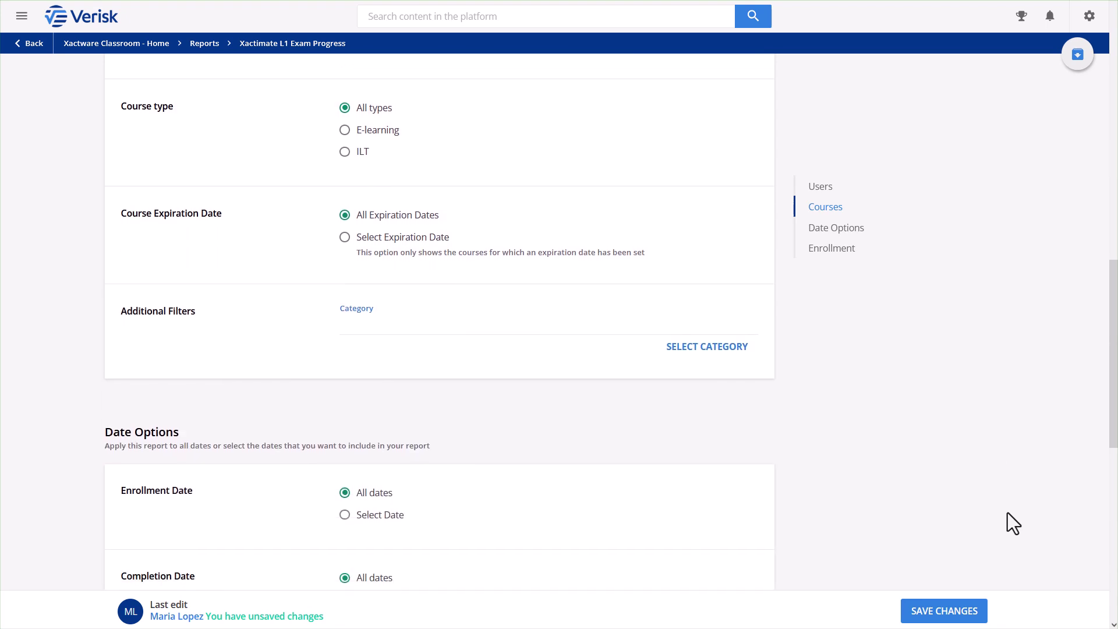
scroll(1007, 512, down, 8)
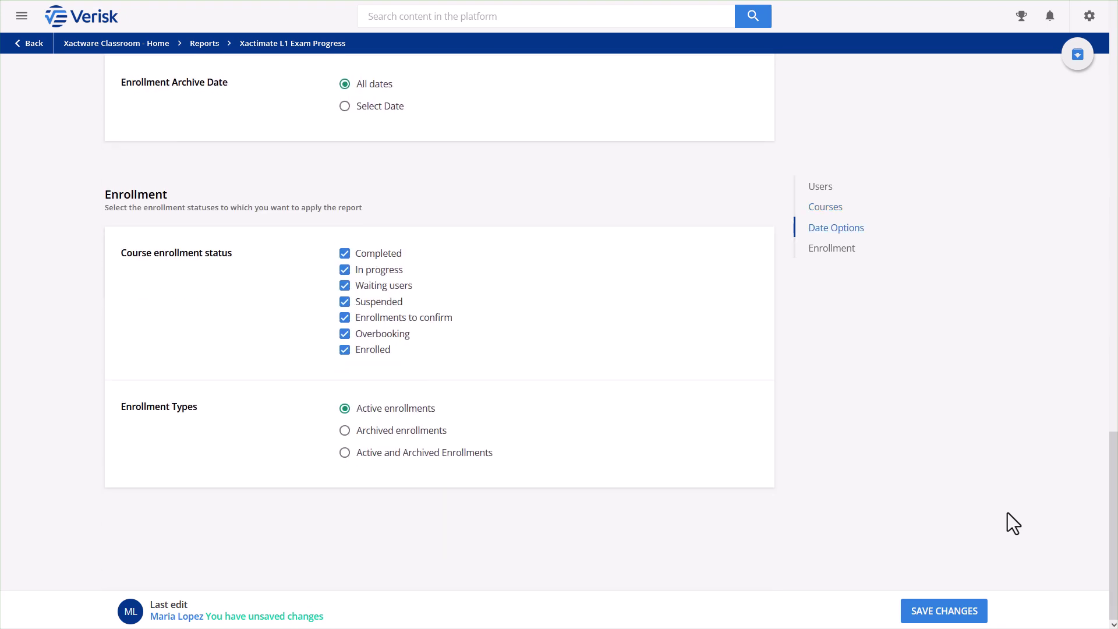
scroll(1075, 524, up, 20)
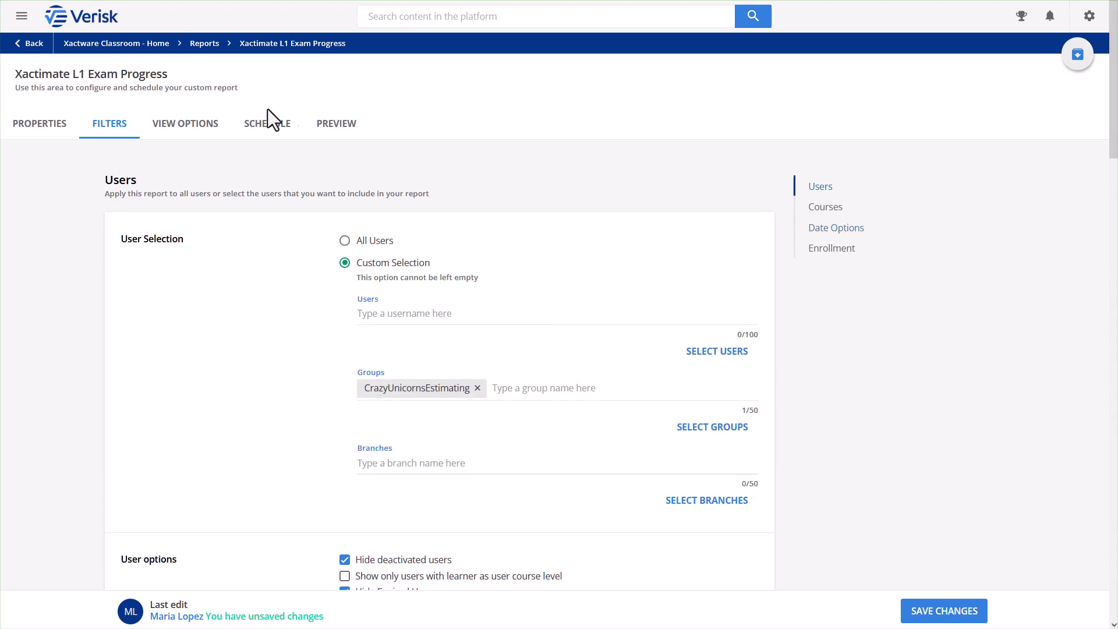
Add Email, First Name and Last Name as report fields in View Options
click(225, 136)
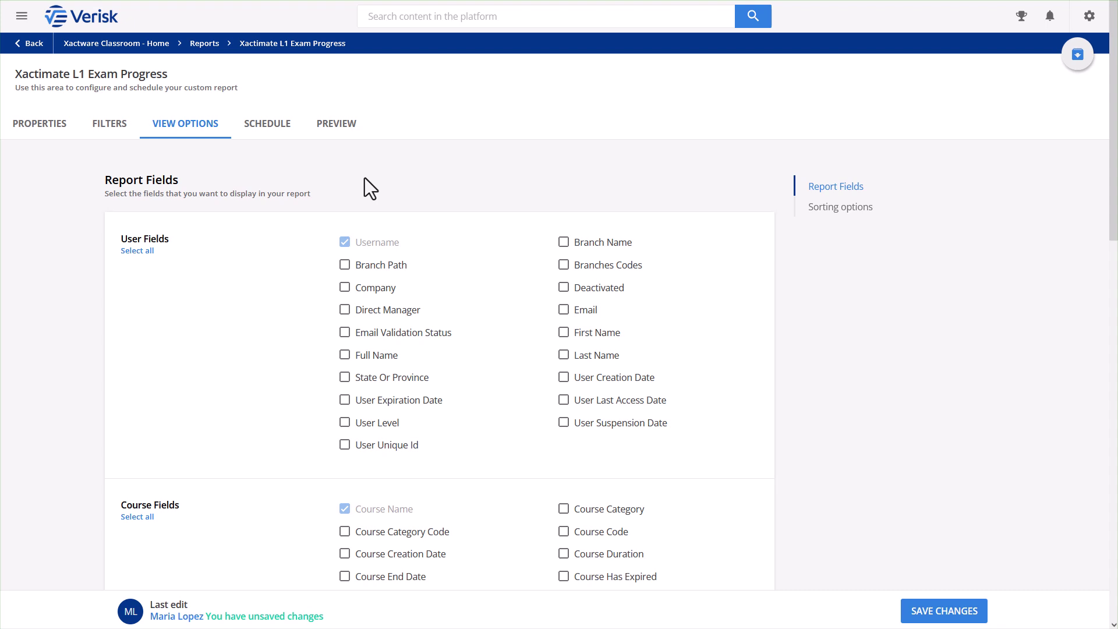
click(563, 314)
click(564, 337)
click(564, 360)
scroll(565, 373, down, 3)
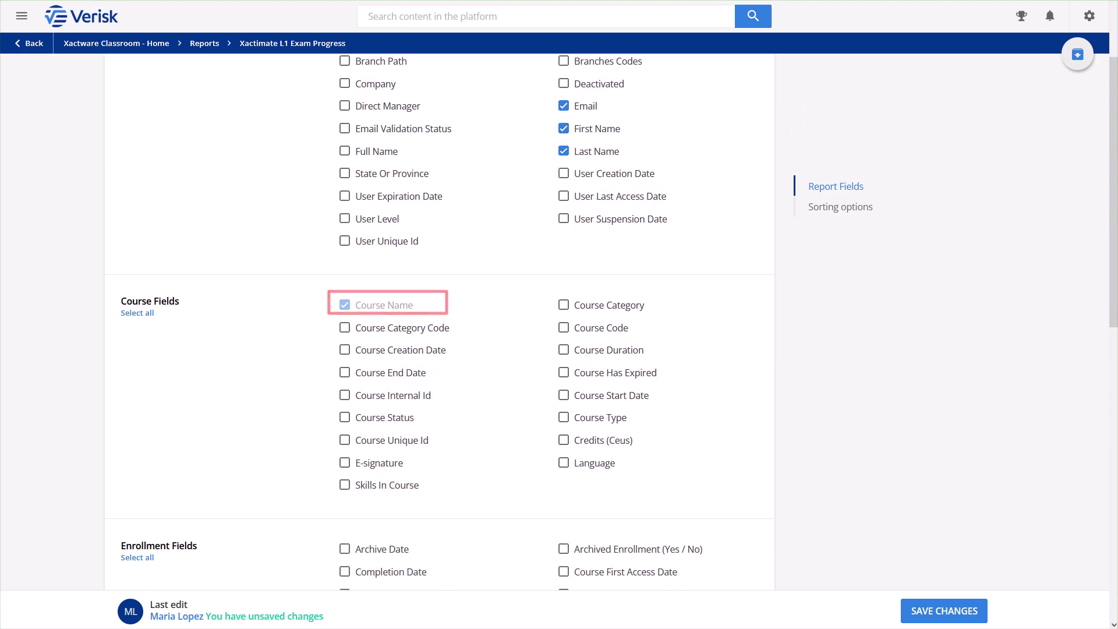
scroll(439, 320, down, 5)
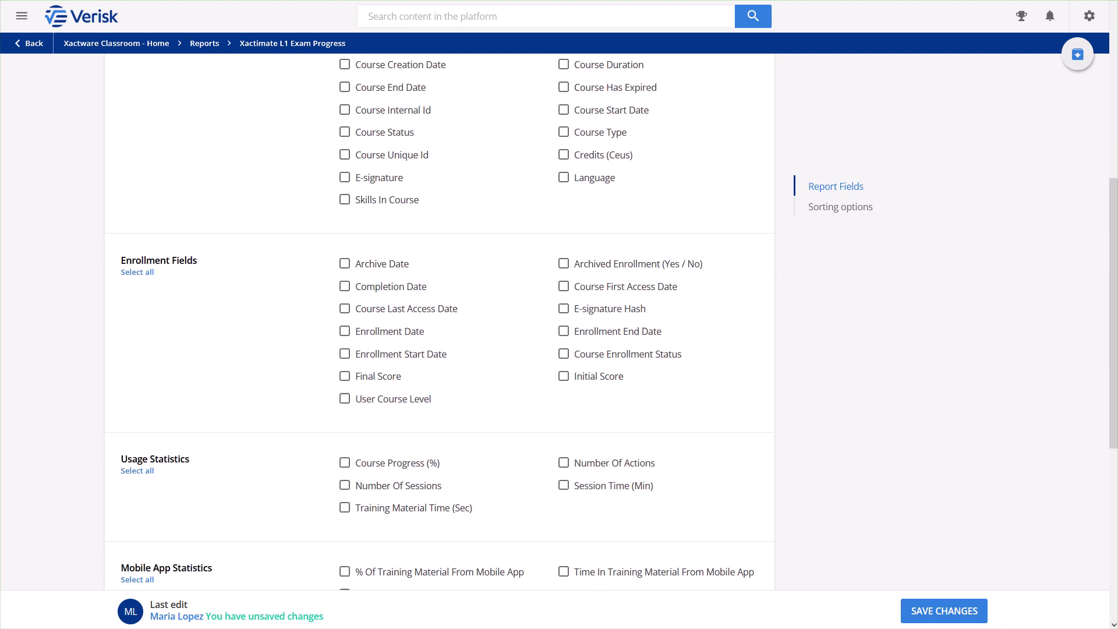
Add Completion Date and Final Score as report fields
click(423, 292)
click(401, 379)
scroll(849, 436, down, 6)
scroll(1065, 302, up, 4)
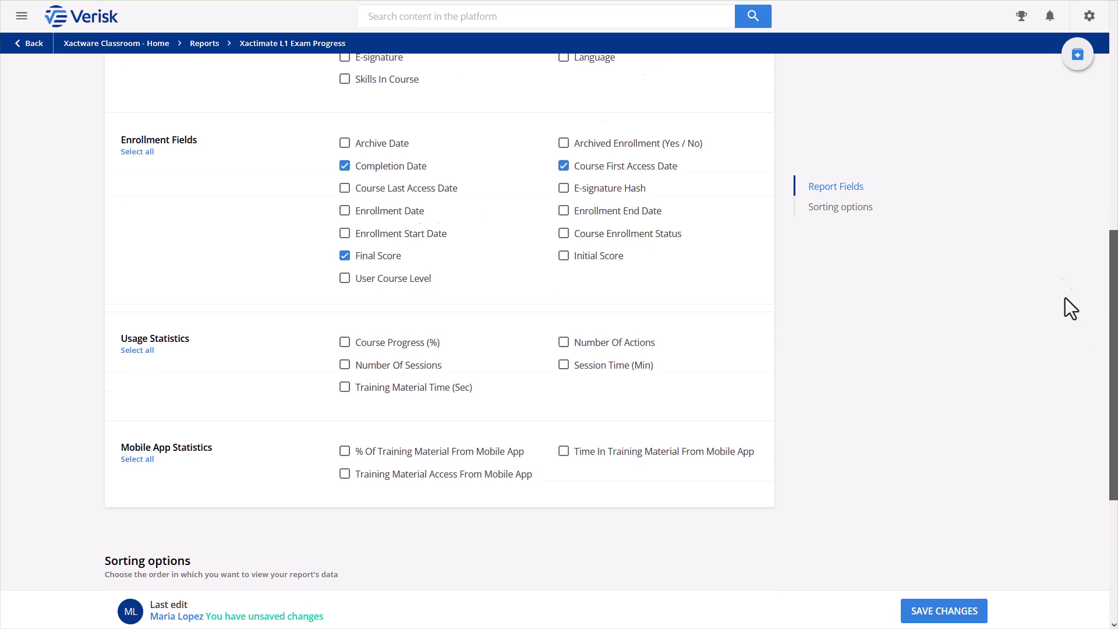
scroll(1070, 309, up, 10)
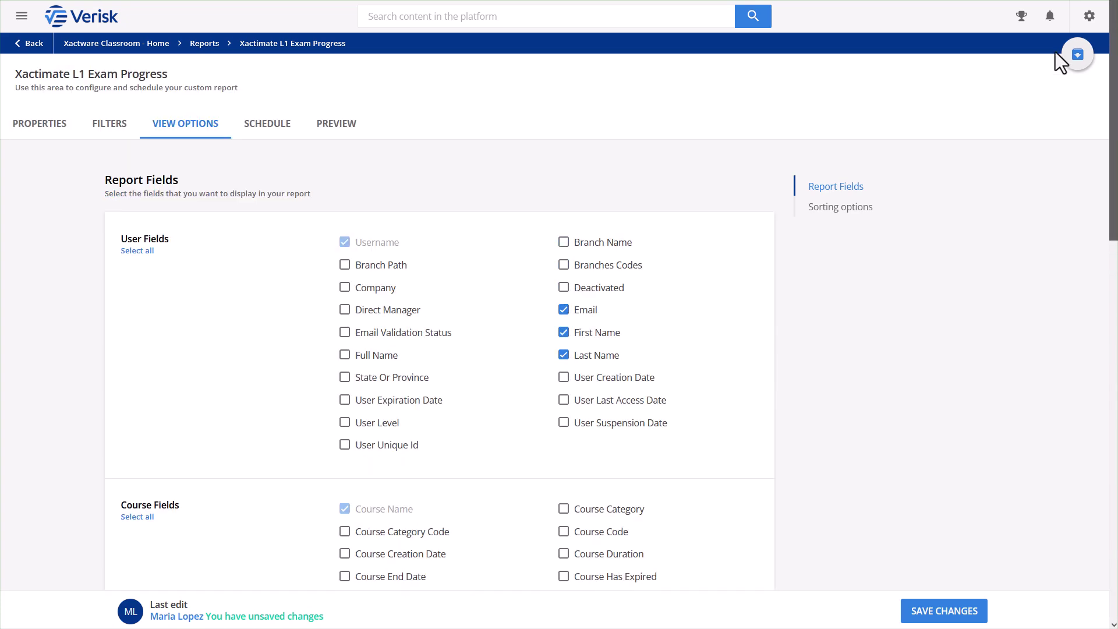
Enable scheduling with a weekly time frame starting 10/7/2024
click(295, 125)
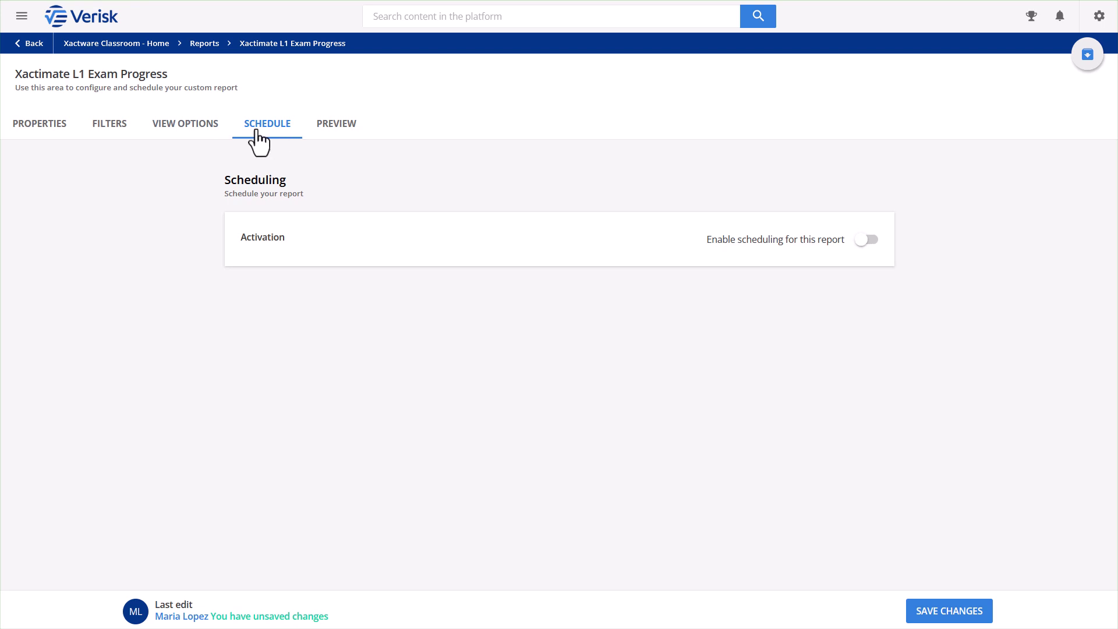
click(863, 240)
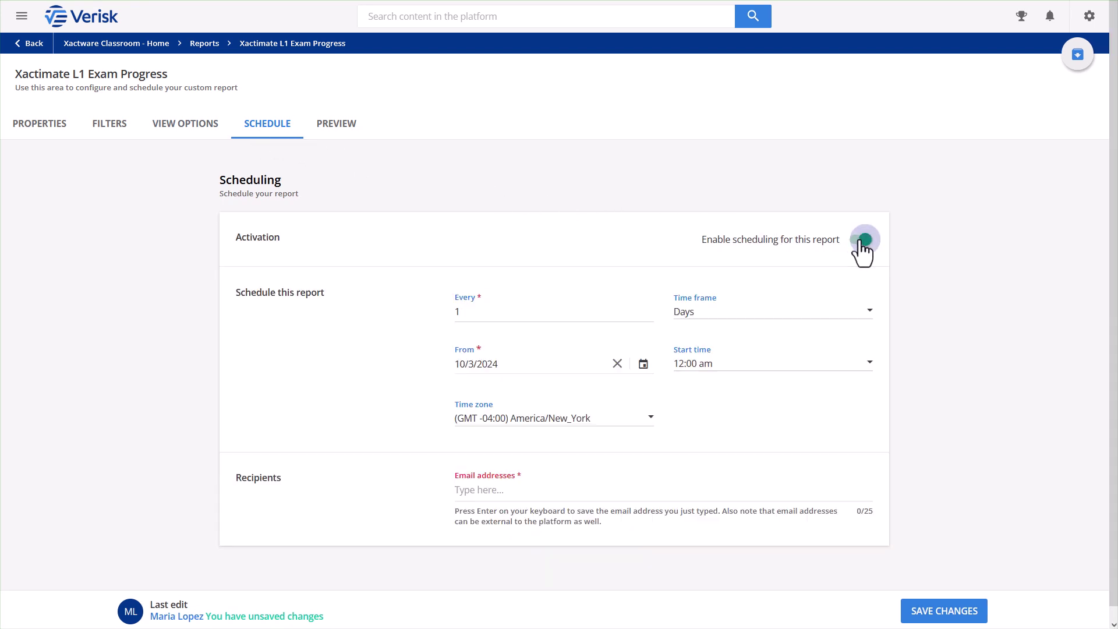
click(804, 314)
click(752, 353)
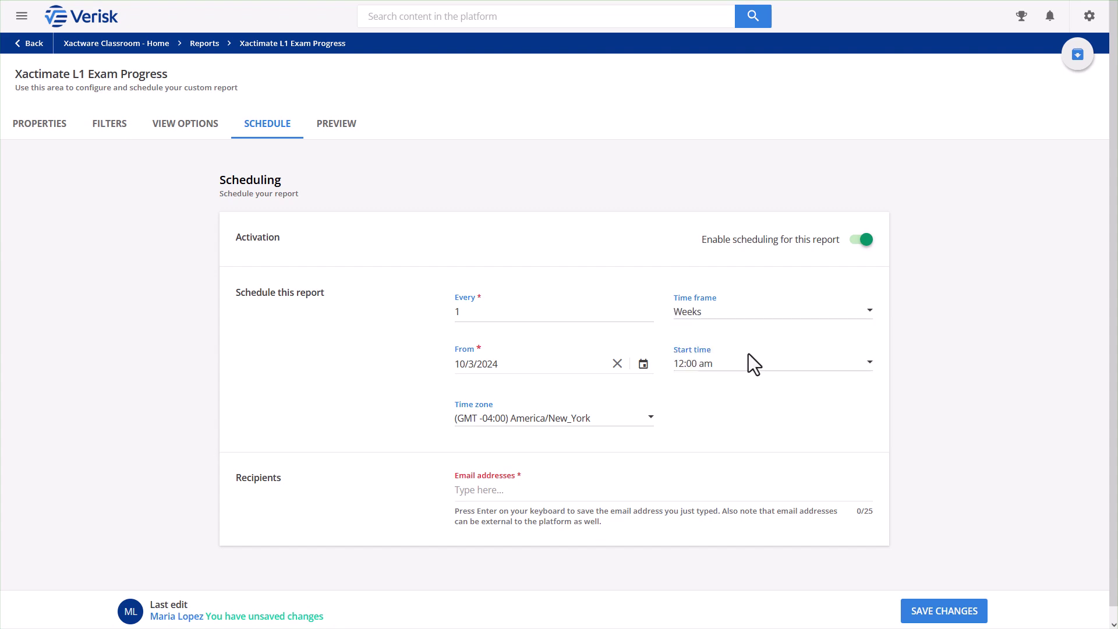
click(644, 364)
click(504, 310)
click(612, 441)
Add the recipient's e-mail address to the schedule and save the report changes
click(561, 501)
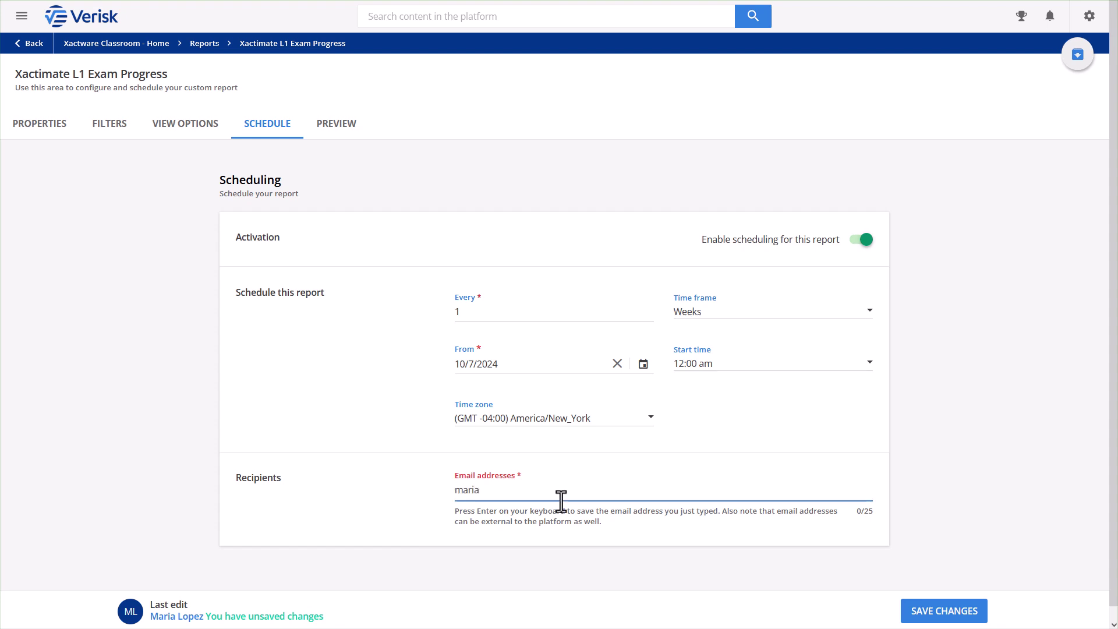
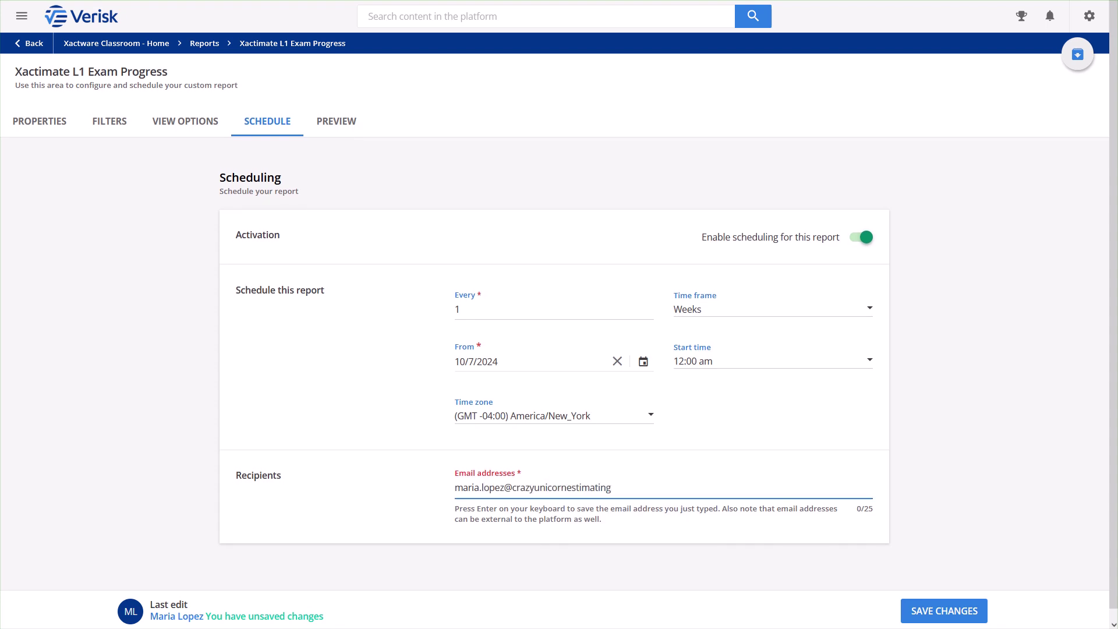
key(Return)
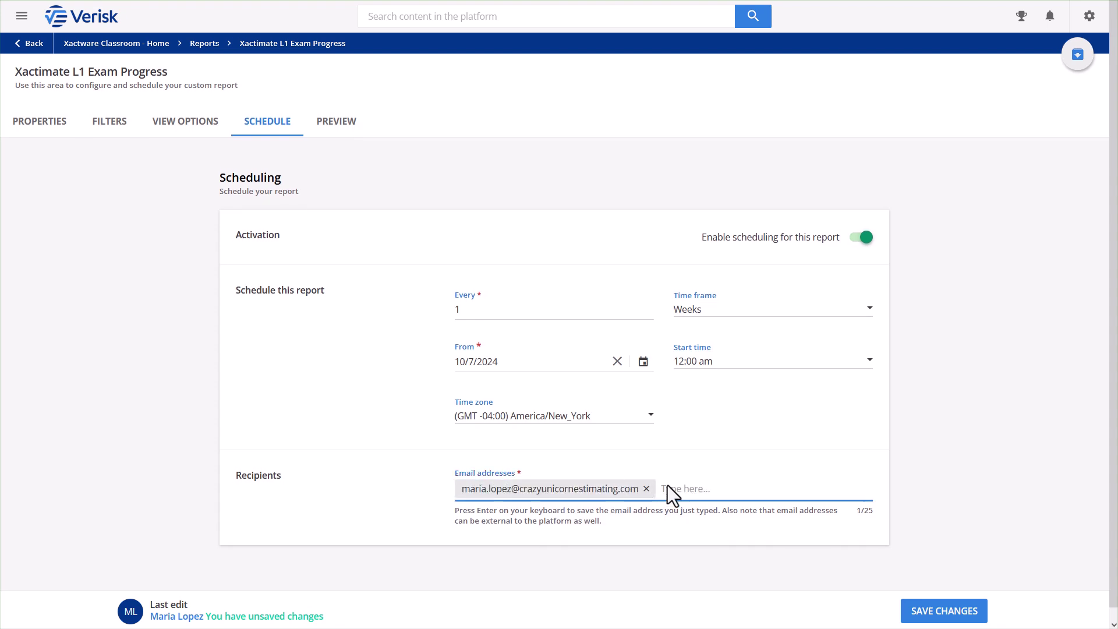
click(939, 608)
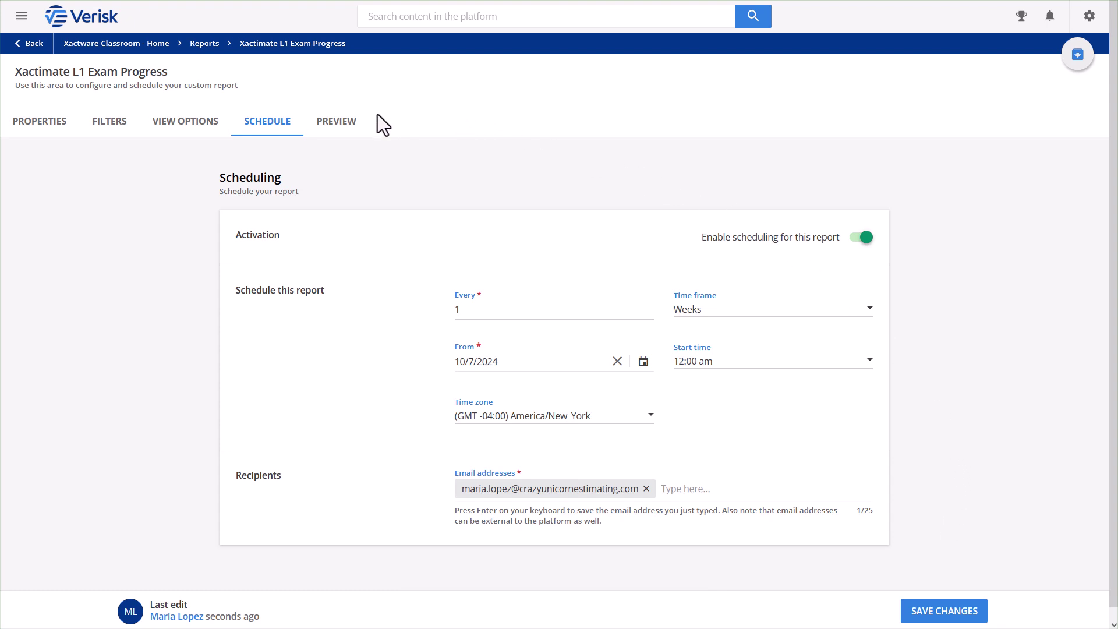
Preview the saved Xactimate L1 Exam Progress report
click(359, 124)
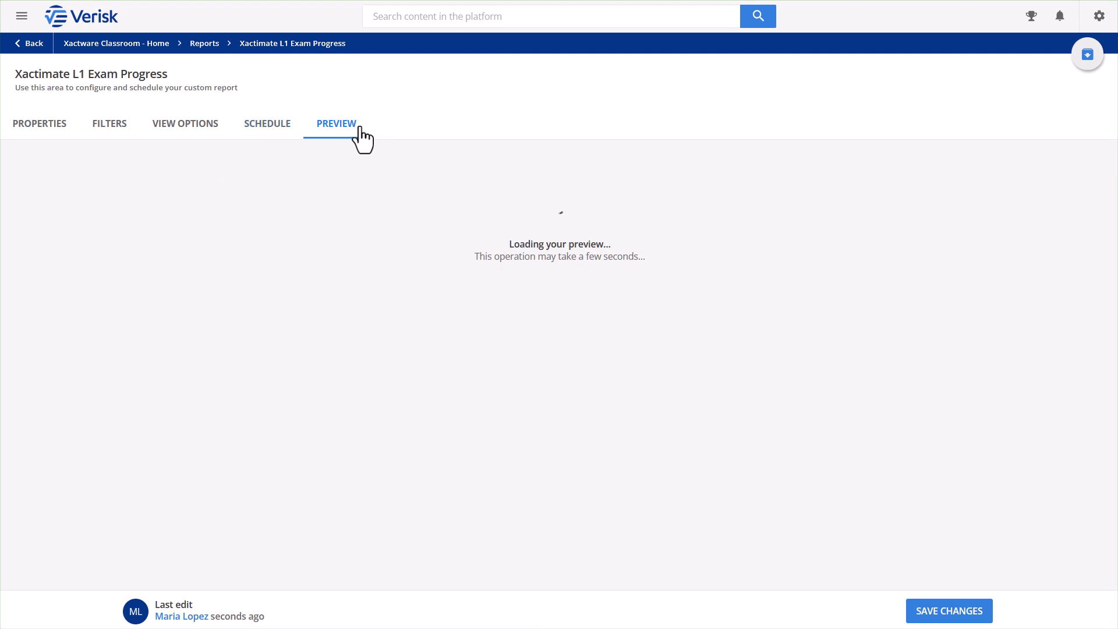